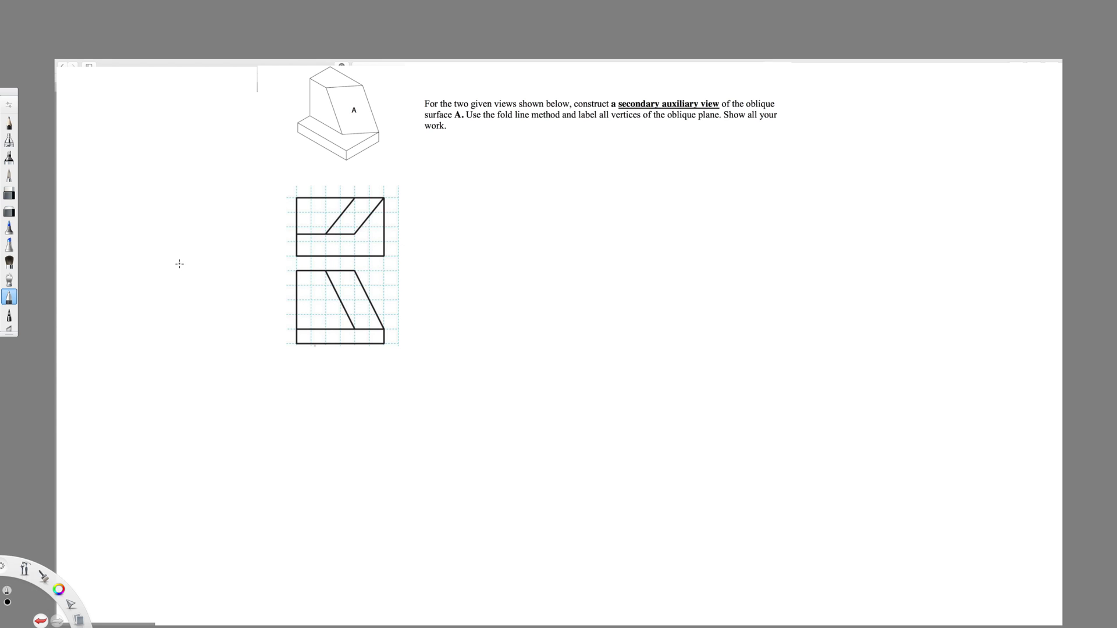
# - Sketch the dashed fold line between the two views and number surface A's corners 1 and 3
pyautogui.moveTo(178, 264); pyautogui.dragTo(222, 263)
pyautogui.moveTo(229, 263); pyautogui.dragTo(289, 263)
pyautogui.moveTo(293, 263); pyautogui.dragTo(425, 264)
pyautogui.moveTo(433, 263); pyautogui.dragTo(500, 262)
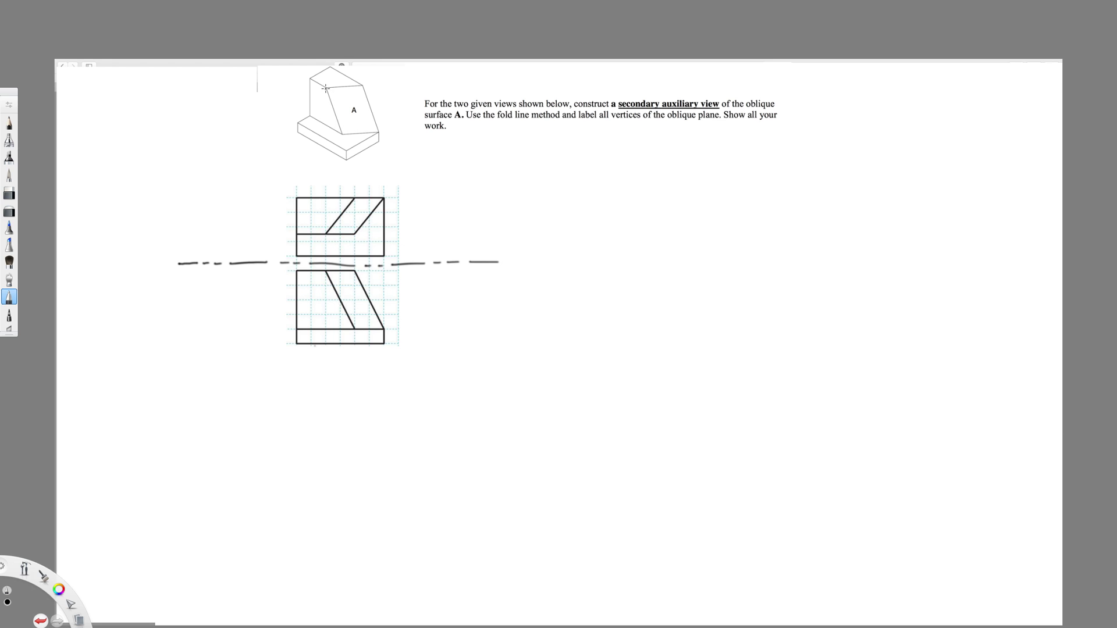
pyautogui.moveTo(326, 81); pyautogui.dragTo(372, 83)
pyautogui.moveTo(331, 130); pyautogui.dragTo(388, 129)
# - Label vertices 1, 2, 3 and 4 in both the top and front views
pyautogui.moveTo(324, 222); pyautogui.dragTo(323, 231)
pyautogui.moveTo(355, 186); pyautogui.dragTo(361, 191)
pyautogui.moveTo(357, 235); pyautogui.dragTo(362, 243)
pyautogui.moveTo(388, 198); pyautogui.dragTo(392, 206)
pyautogui.moveTo(320, 274); pyautogui.dragTo(321, 283)
pyautogui.moveTo(342, 320); pyautogui.dragTo(347, 329)
pyautogui.moveTo(361, 269); pyautogui.dragTo(363, 276)
pyautogui.moveTo(389, 321); pyautogui.dragTo(395, 325)
# - Project lines down from vertices 3 and 4, mark both sloped edges T.L, and begin the second fold line
pyautogui.moveTo(354, 331); pyautogui.dragTo(381, 379)
pyautogui.moveTo(383, 328); pyautogui.dragTo(409, 372)
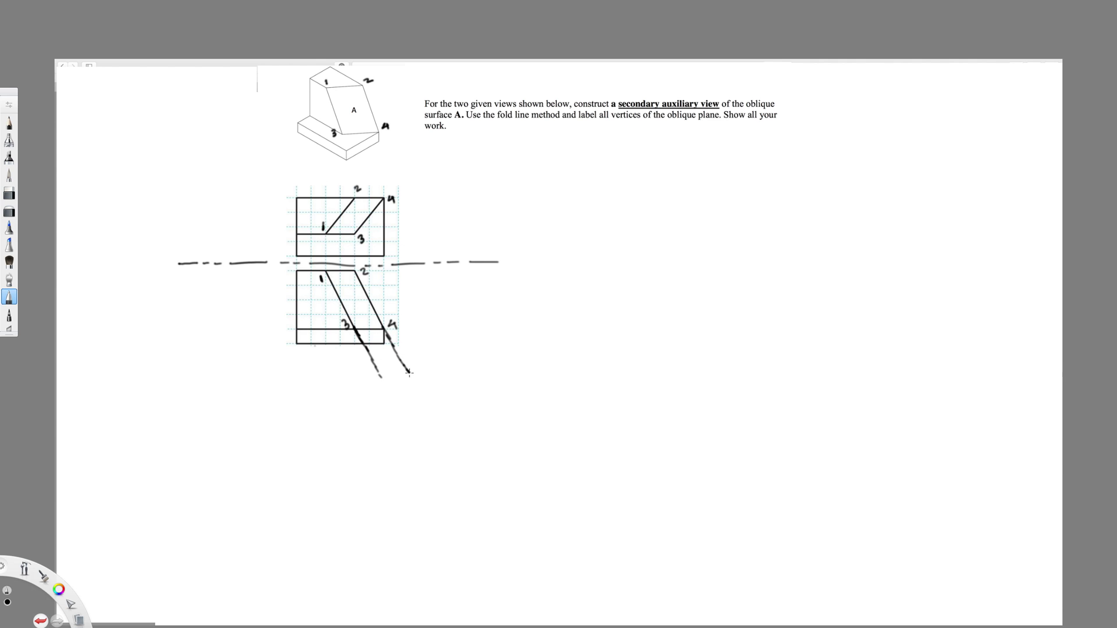
pyautogui.moveTo(323, 299); pyautogui.dragTo(334, 306)
pyautogui.moveTo(370, 293); pyautogui.dragTo(388, 296)
pyautogui.moveTo(381, 376); pyautogui.dragTo(382, 380)
pyautogui.moveTo(299, 404); pyautogui.dragTo(508, 320)
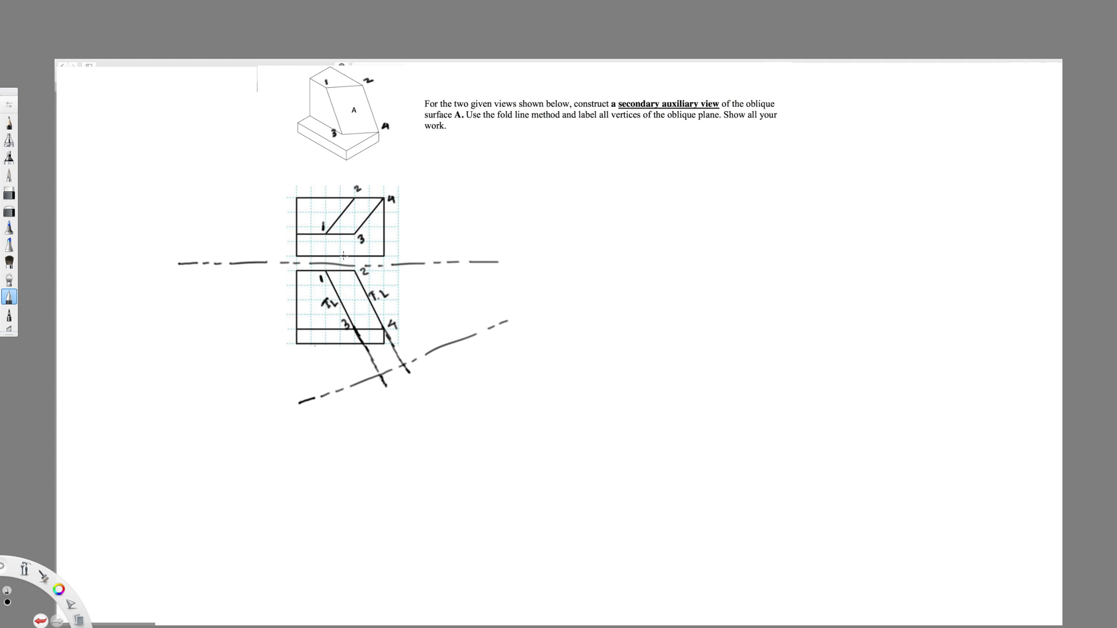
# - Draw arrowed distance lines from points 1 and 4 to the first fold line and begin the 1.5 note
pyautogui.moveTo(326, 237)
pyautogui.mouseDown()
pyautogui.moveTo(324, 258)
pyautogui.moveTo(329, 238)
pyautogui.moveTo(338, 250)
pyautogui.moveTo(355, 246)
pyautogui.mouseUp()
pyautogui.moveTo(382, 201); pyautogui.dragTo(382, 200)
pyautogui.moveTo(382, 261); pyautogui.dragTo(382, 266)
pyautogui.moveTo(382, 227)
pyautogui.mouseDown()
pyautogui.moveTo(382, 262)
pyautogui.moveTo(402, 229)
pyautogui.mouseUp()
pyautogui.moveTo(408, 221); pyautogui.dragTo(417, 226)
# - Finish y = 1.5cm, darken the 3 in the label, and extend vertex 3's projector past the second fold line
pyautogui.moveTo(418, 217); pyautogui.dragTo(426, 221)
pyautogui.moveTo(430, 221); pyautogui.dragTo(438, 213)
pyautogui.moveTo(359, 229); pyautogui.dragTo(364, 244)
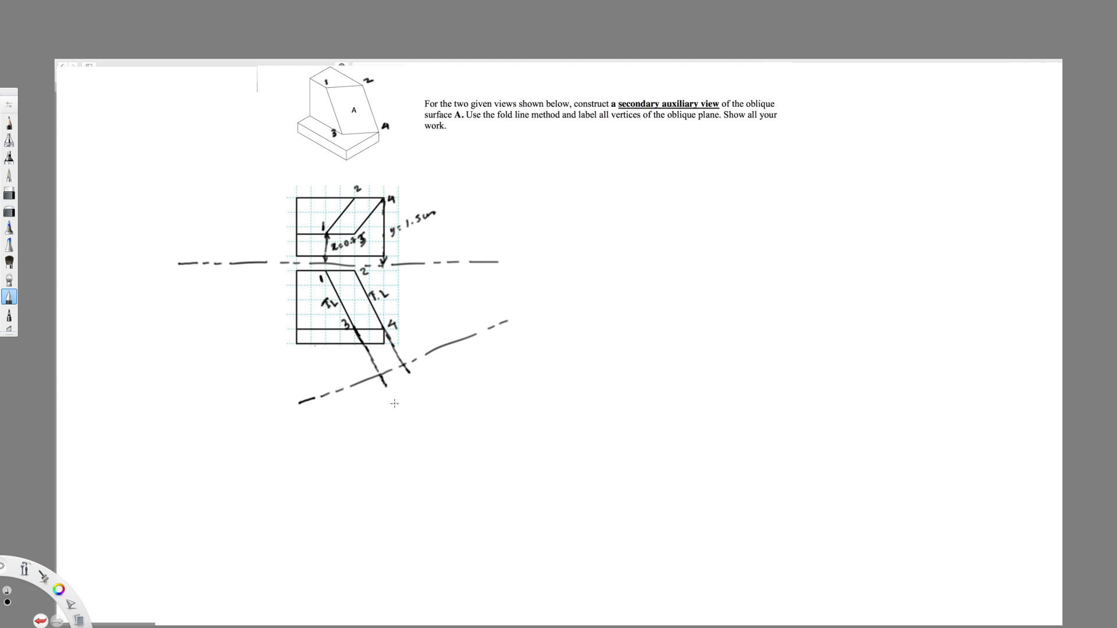
pyautogui.moveTo(384, 379); pyautogui.dragTo(396, 402)
# - Extend vertex 4's projector past the second fold line and project lines down from both edge-view ends
pyautogui.click(433, 407)
pyautogui.moveTo(407, 372)
pyautogui.mouseDown()
pyautogui.moveTo(433, 408)
pyautogui.moveTo(415, 406)
pyautogui.moveTo(432, 408)
pyautogui.moveTo(413, 401)
pyautogui.moveTo(422, 400)
pyautogui.mouseUp()
pyautogui.moveTo(393, 404); pyautogui.dragTo(372, 487)
pyautogui.moveTo(432, 408); pyautogui.dragTo(406, 507)
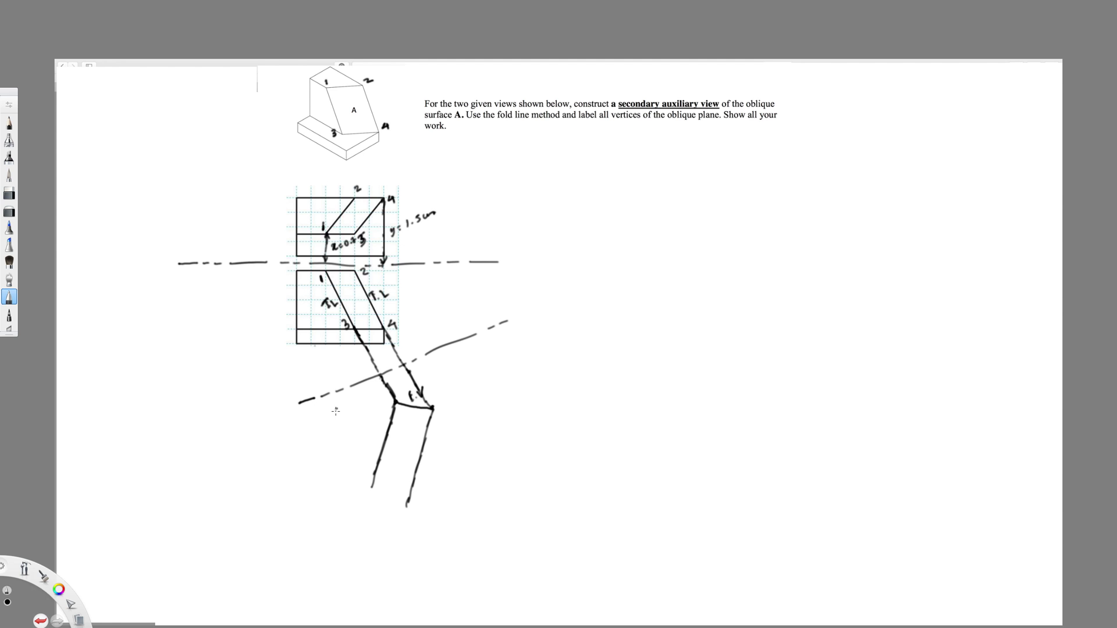
# - Sketch the third dashed fold line across the two downward projectors
pyautogui.moveTo(334, 408); pyautogui.dragTo(443, 442)
pyautogui.moveTo(447, 442); pyautogui.dragTo(458, 445)
pyautogui.moveTo(462, 446); pyautogui.dragTo(510, 454)
# - Darken vertex 3's projector and write the 1.5 distance notes beside the front view and vertex 4
pyautogui.moveTo(376, 363); pyautogui.dragTo(381, 375)
pyautogui.moveTo(349, 357); pyautogui.dragTo(354, 352)
pyautogui.moveTo(339, 289); pyautogui.dragTo(348, 287)
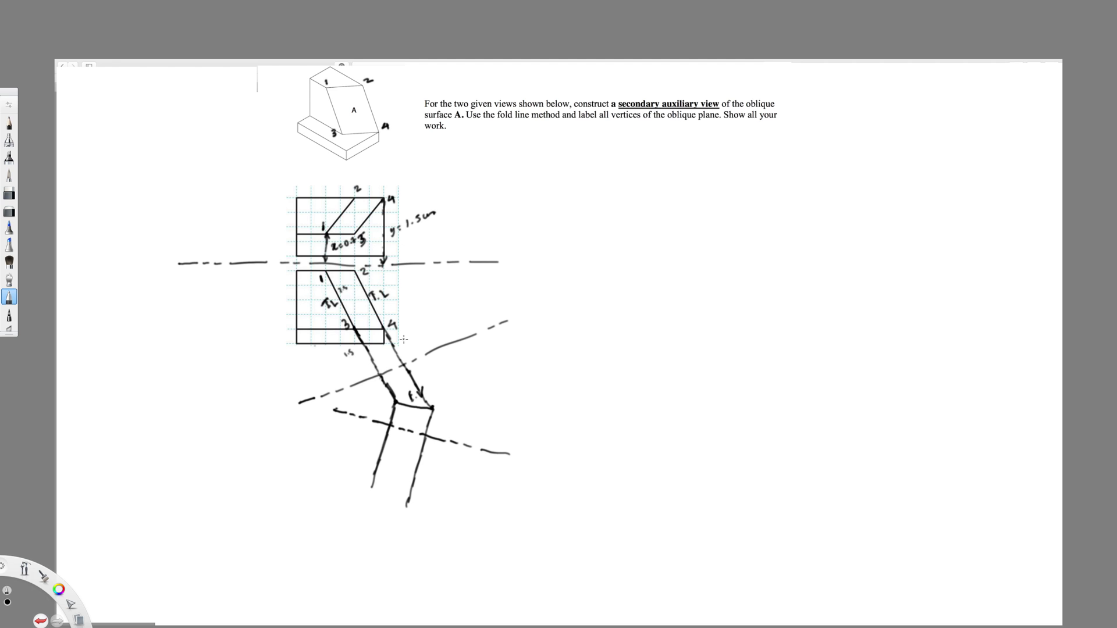
pyautogui.moveTo(403, 340); pyautogui.dragTo(415, 336)
pyautogui.moveTo(412, 333); pyautogui.dragTo(421, 337)
pyautogui.moveTo(399, 279); pyautogui.dragTo(409, 283)
pyautogui.click(402, 281)
pyautogui.moveTo(414, 331); pyautogui.dragTo(423, 335)
# - Mark the transferred vertex points along the two new projectors below the third fold line
pyautogui.click(378, 460)
pyautogui.click(357, 523)
pyautogui.click(419, 459)
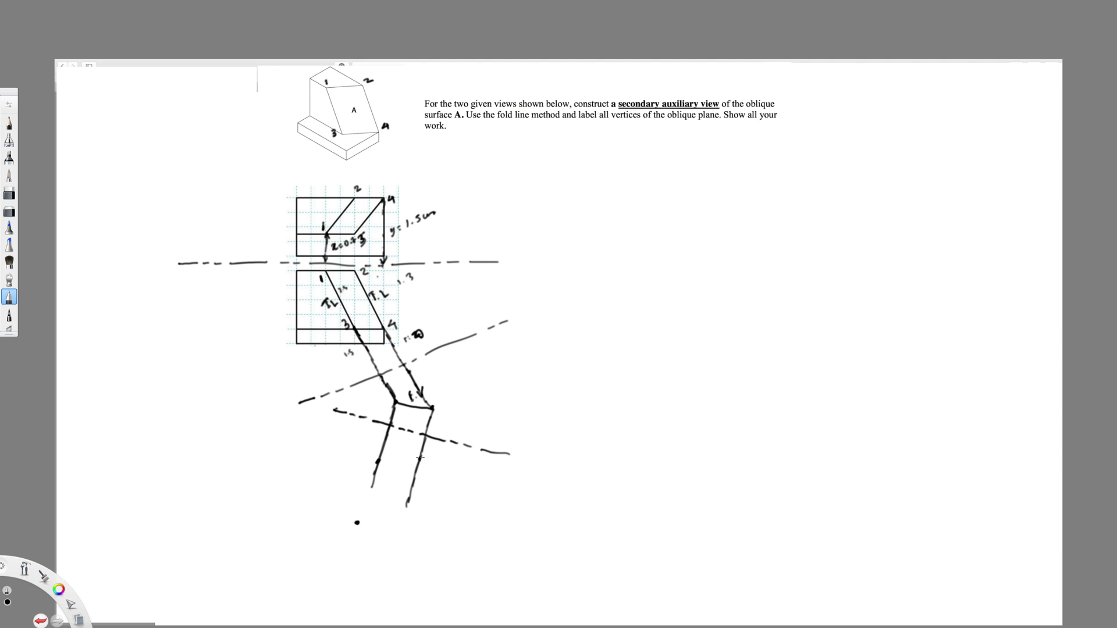
pyautogui.click(403, 518)
pyautogui.click(404, 517)
pyautogui.click(409, 501)
# - Join the marked points into surface A's true shape, write 1.5 inside, and label the edge-view ends with vertex pairs
pyautogui.moveTo(377, 463)
pyautogui.mouseDown()
pyautogui.moveTo(420, 458)
pyautogui.moveTo(358, 522)
pyautogui.moveTo(411, 498)
pyautogui.moveTo(420, 459)
pyautogui.moveTo(397, 458)
pyautogui.moveTo(423, 448)
pyautogui.moveTo(388, 488)
pyautogui.moveTo(399, 483)
pyautogui.mouseUp()
pyautogui.click(394, 483)
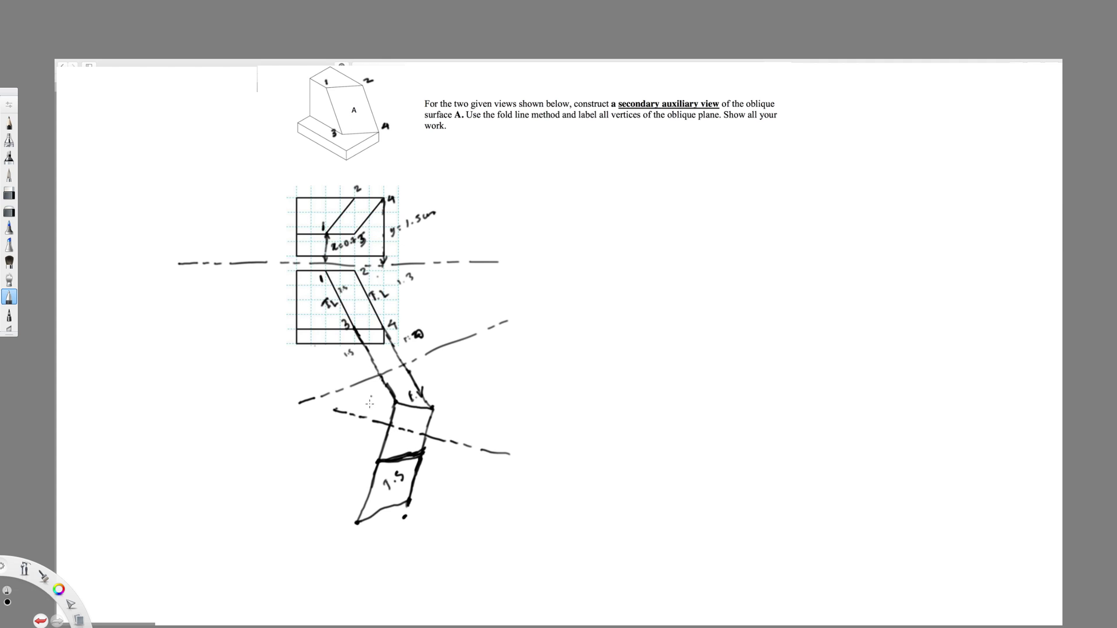
pyautogui.moveTo(402, 474); pyautogui.dragTo(398, 484)
pyautogui.moveTo(377, 400)
pyautogui.mouseDown()
pyautogui.moveTo(386, 407)
pyautogui.moveTo(372, 411)
pyautogui.moveTo(452, 412)
pyautogui.mouseUp()
pyautogui.moveTo(457, 409); pyautogui.dragTo(473, 403)
# - Number the true-shape view's corners 3, 1, 4 and 2
pyautogui.moveTo(359, 455); pyautogui.dragTo(361, 464)
pyautogui.moveTo(364, 460); pyautogui.dragTo(368, 463)
pyautogui.moveTo(344, 507); pyautogui.dragTo(351, 520)
pyautogui.moveTo(435, 452); pyautogui.dragTo(433, 463)
pyautogui.moveTo(416, 507); pyautogui.dragTo(424, 515)
# - Label the fold lines H/F, F/1 and 1/2 on their respective sides
pyautogui.moveTo(196, 245); pyautogui.dragTo(202, 272)
pyautogui.moveTo(195, 277); pyautogui.dragTo(201, 277)
pyautogui.moveTo(488, 306); pyautogui.dragTo(515, 335)
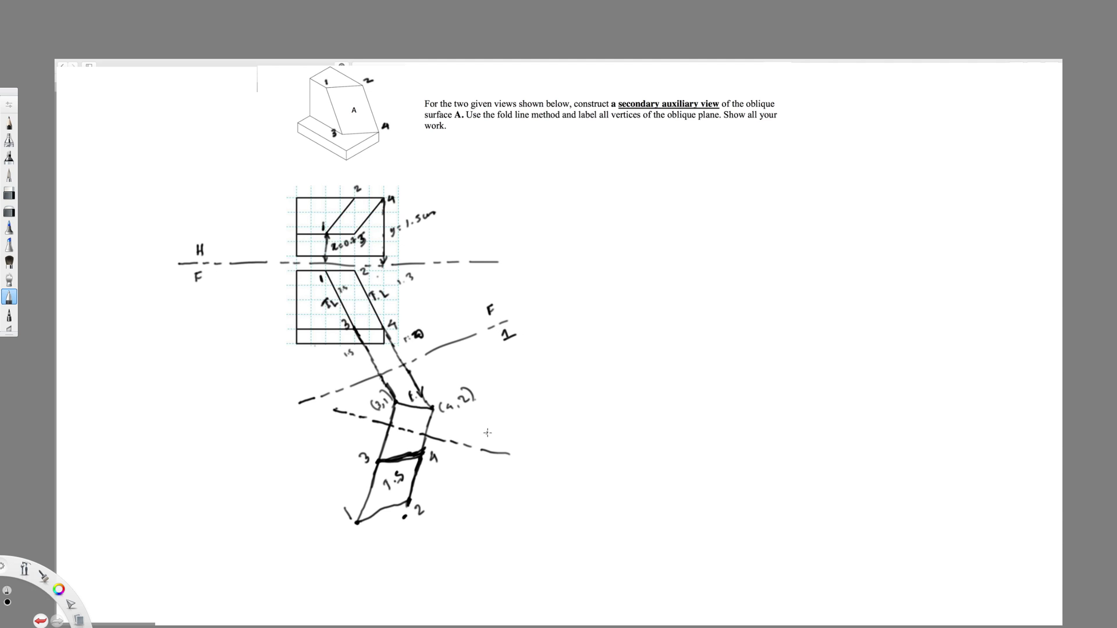
pyautogui.moveTo(484, 433); pyautogui.dragTo(492, 465)
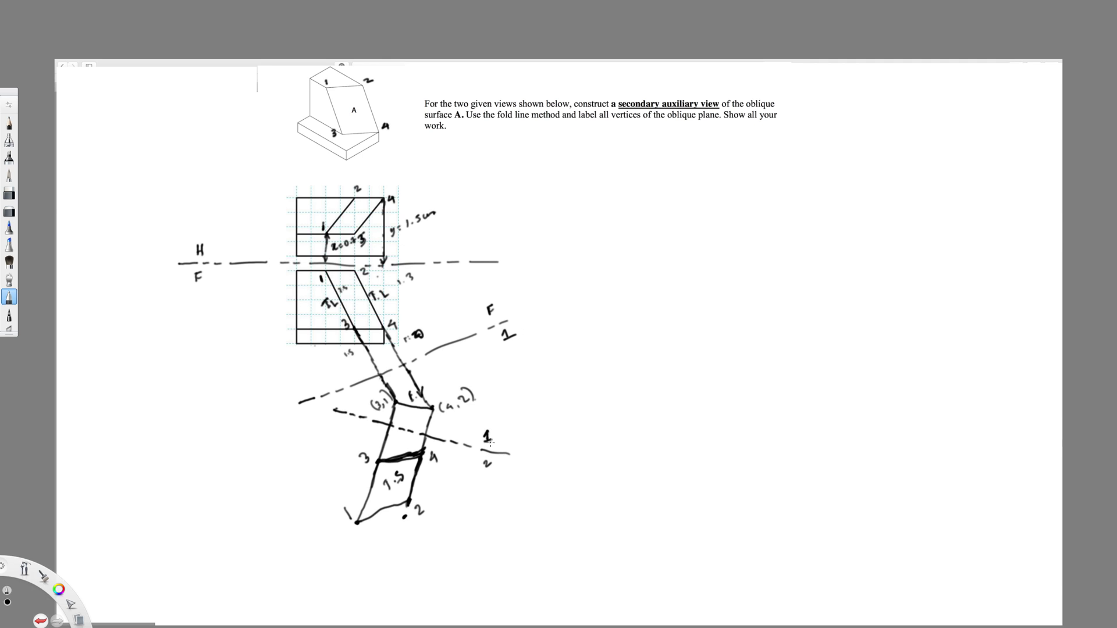